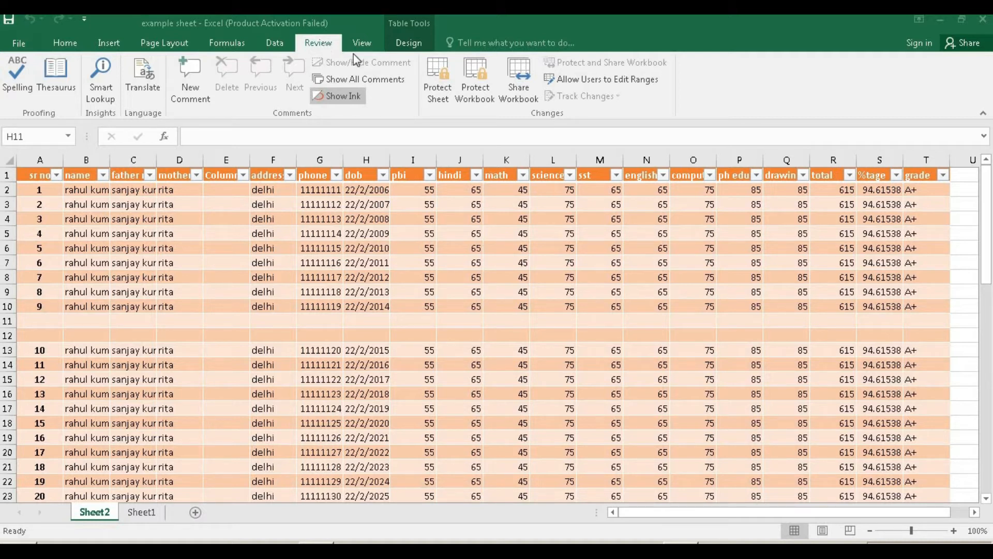
Protect Sheet2 with a password, allowing only selection of locked and unlocked cells.
click(438, 86)
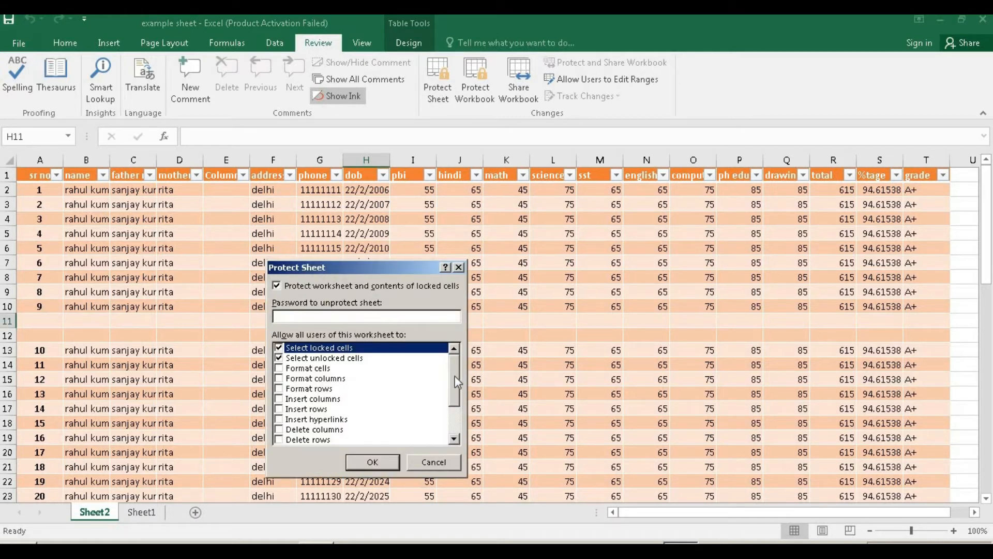
mouse_move(455, 377)
mouse_down()
mouse_move(449, 407)
mouse_move(449, 377)
mouse_up()
click(343, 316)
text(12345)
key(Return)
text(12345)
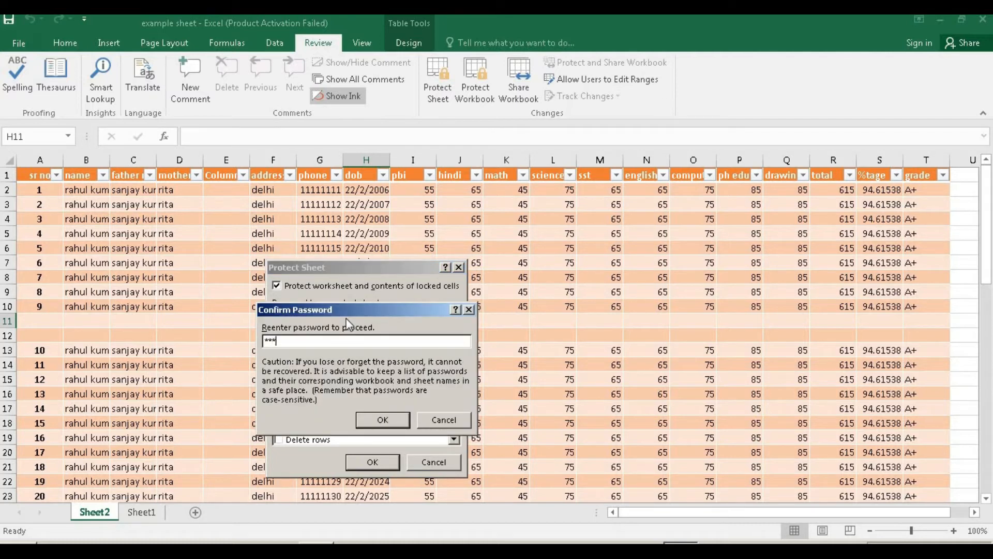
key(Return)
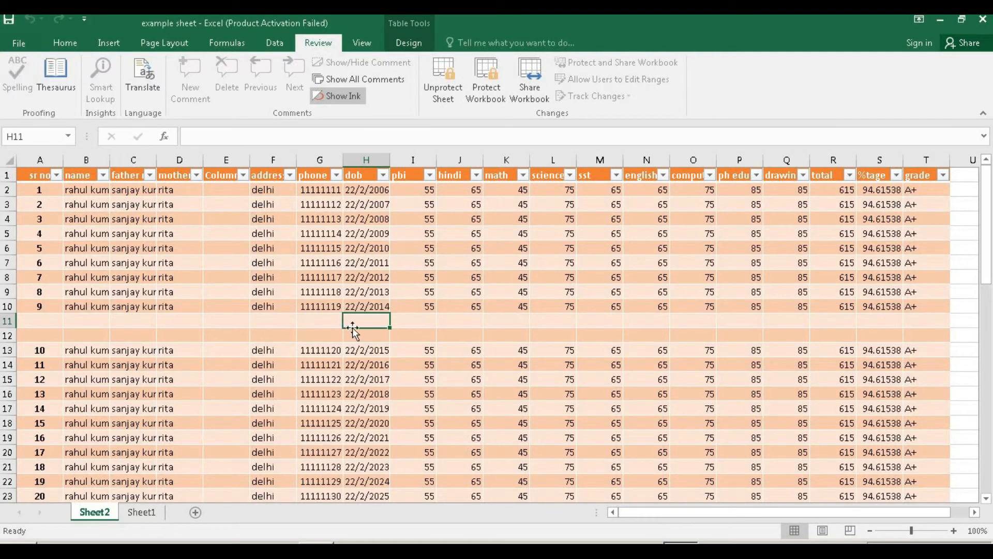
Try editing cells H10 and E6 and dismiss the protected-sheet warnings.
double_click(350, 307)
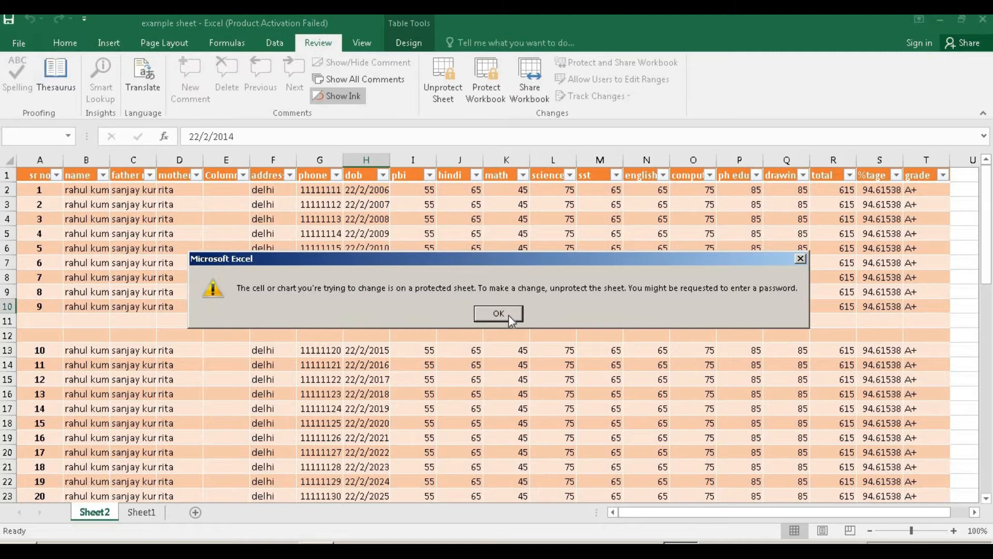
click(499, 313)
double_click(241, 246)
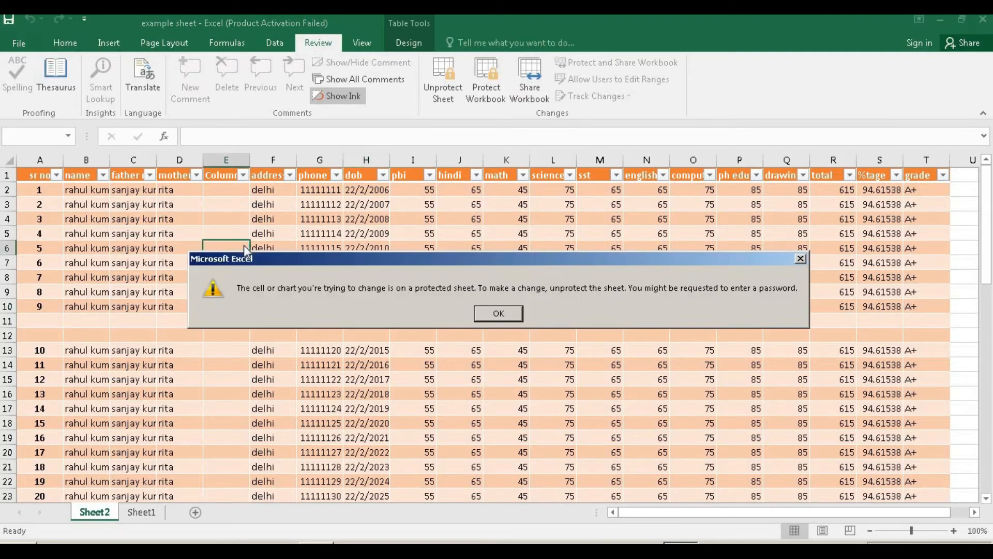
click(500, 313)
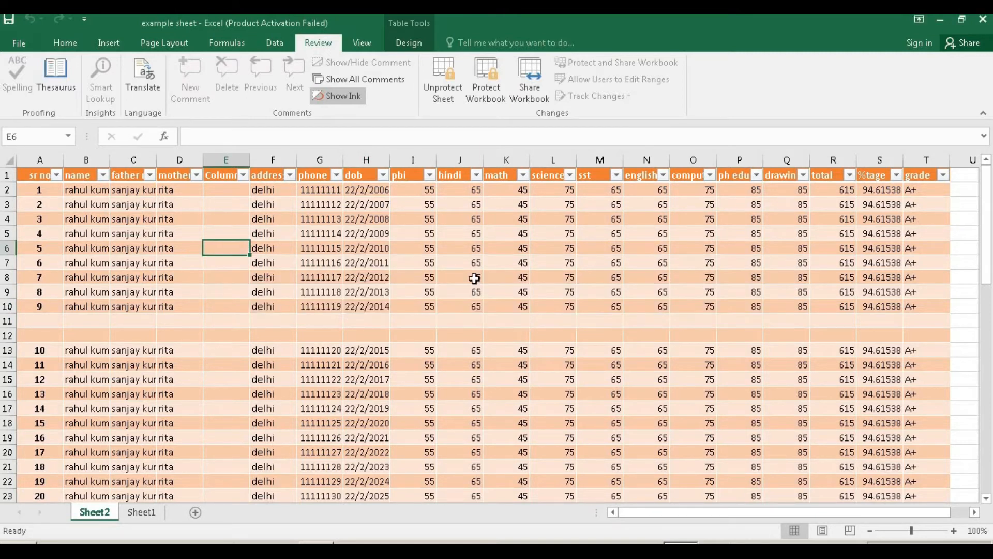
Unprotect Sheet2 by entering its sheet password.
click(446, 92)
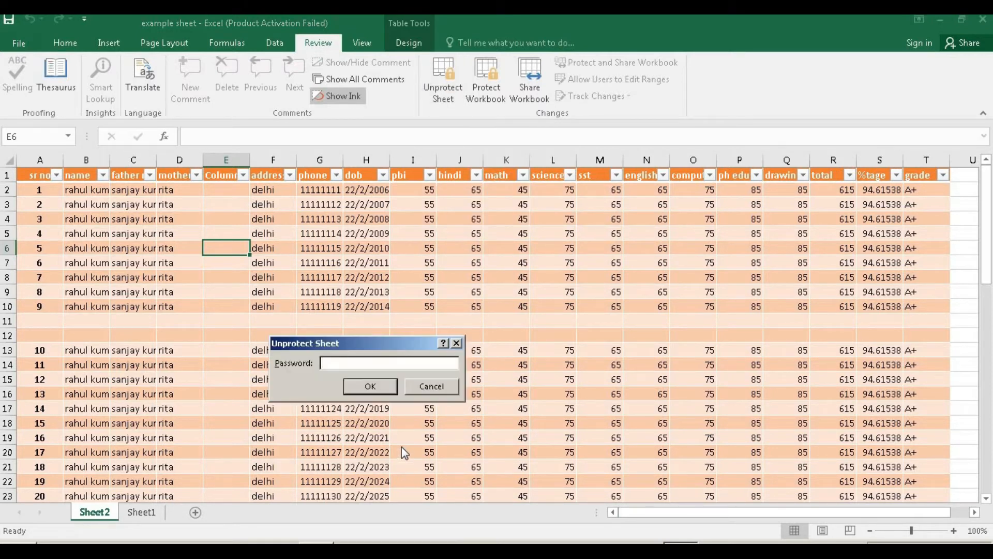
text(*****)
key(Return)
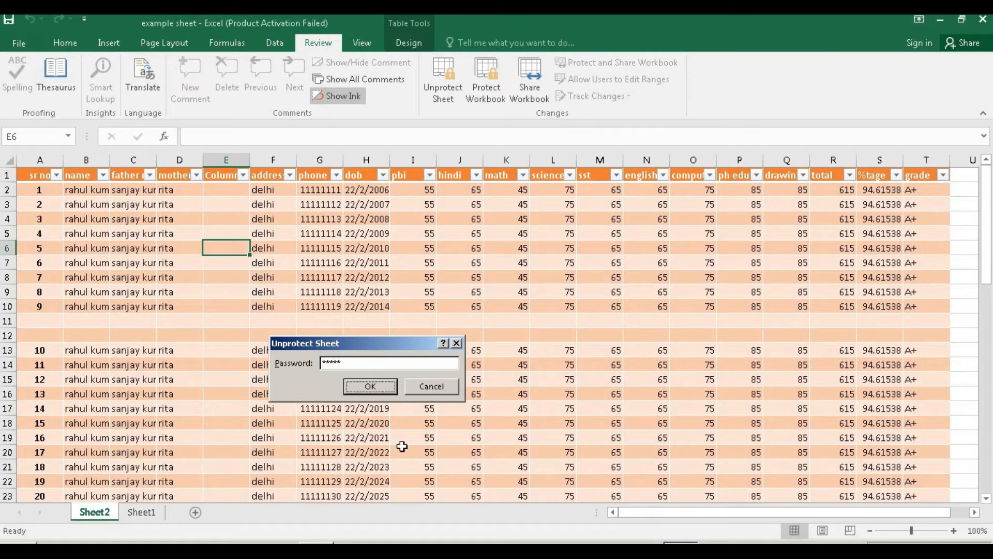
click(339, 276)
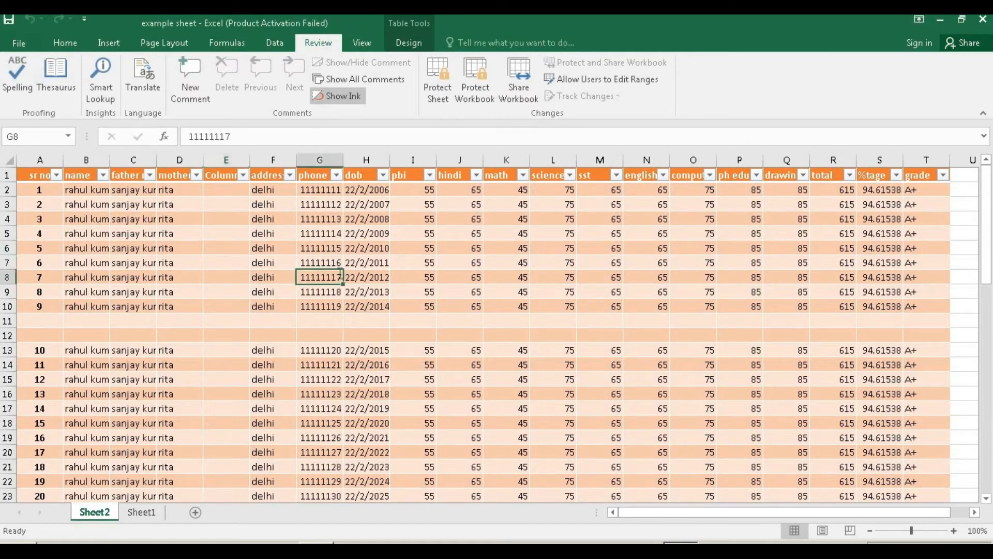
Reprotect Sheet2 with a password, additionally permitting Insert columns and Insert rows.
click(435, 237)
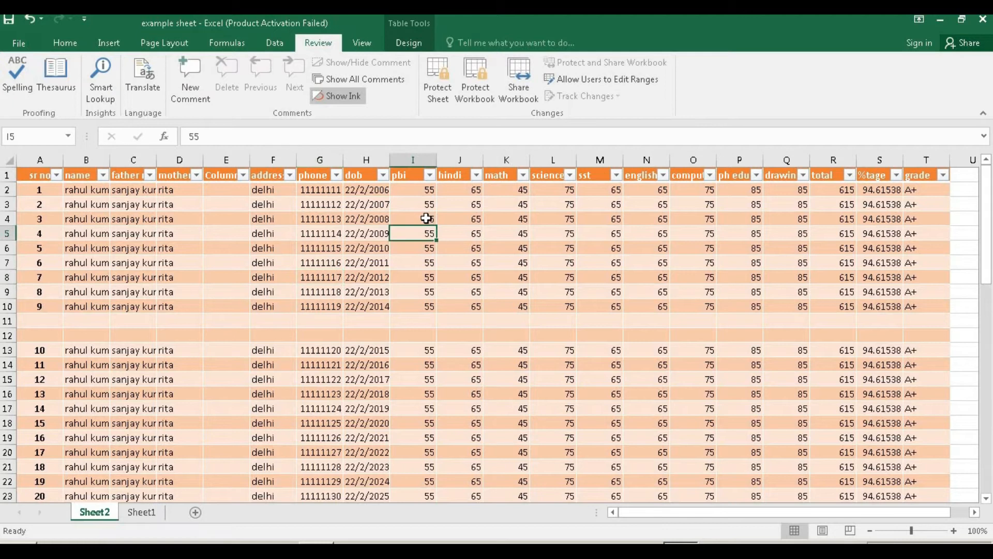
click(440, 93)
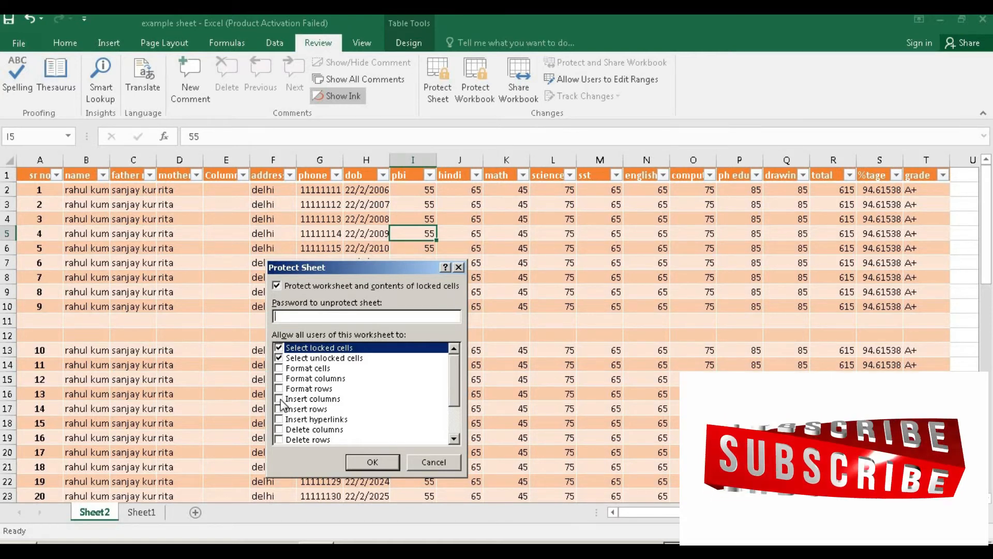
click(279, 399)
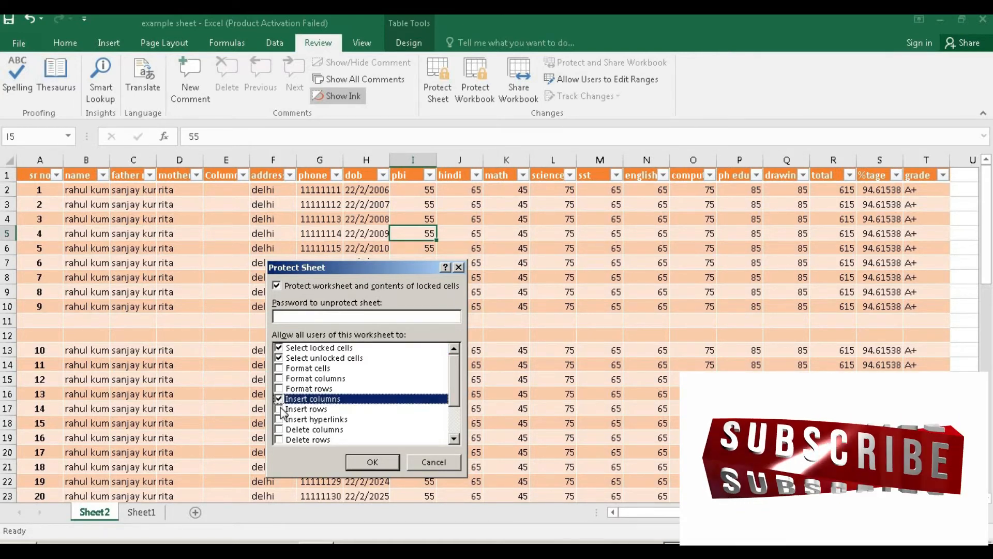
click(279, 409)
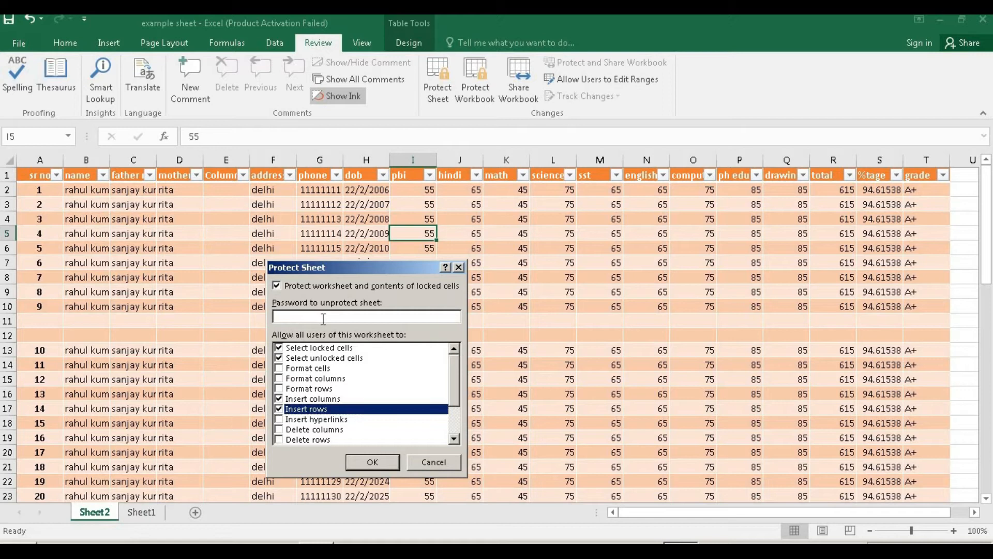
text(12345)
key(Return)
text(12345)
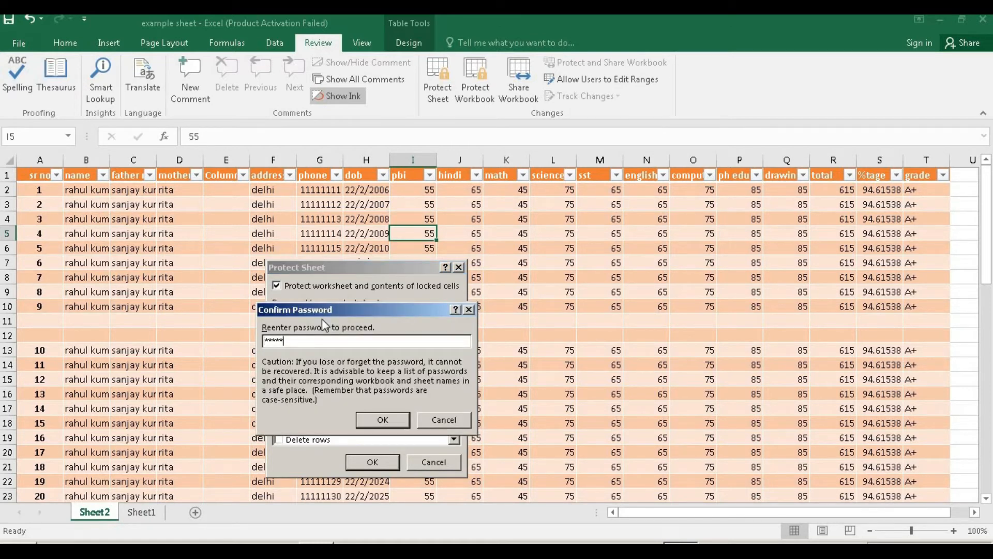
key(Return)
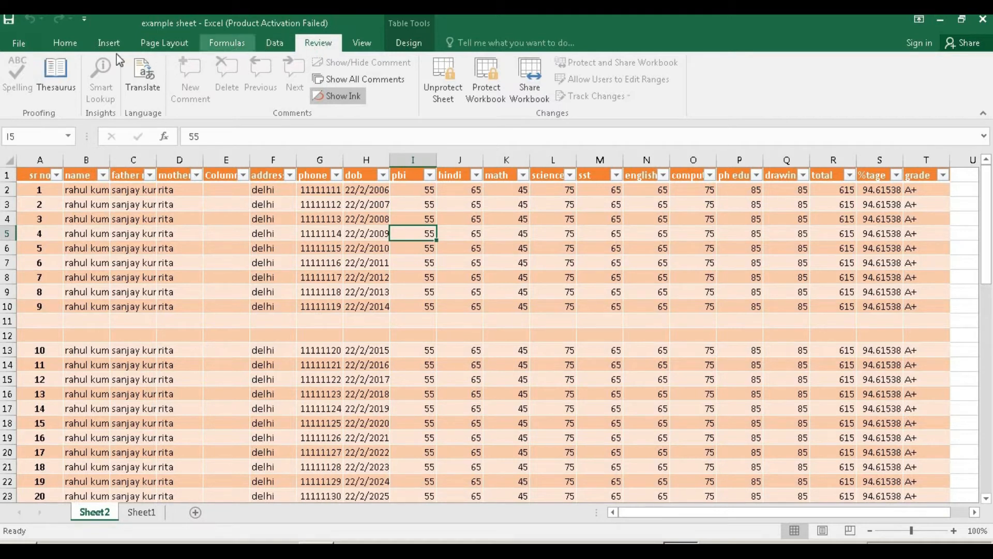
Insert a blank row above row 5 on the protected sheet, dismissing the warning.
click(69, 43)
click(716, 103)
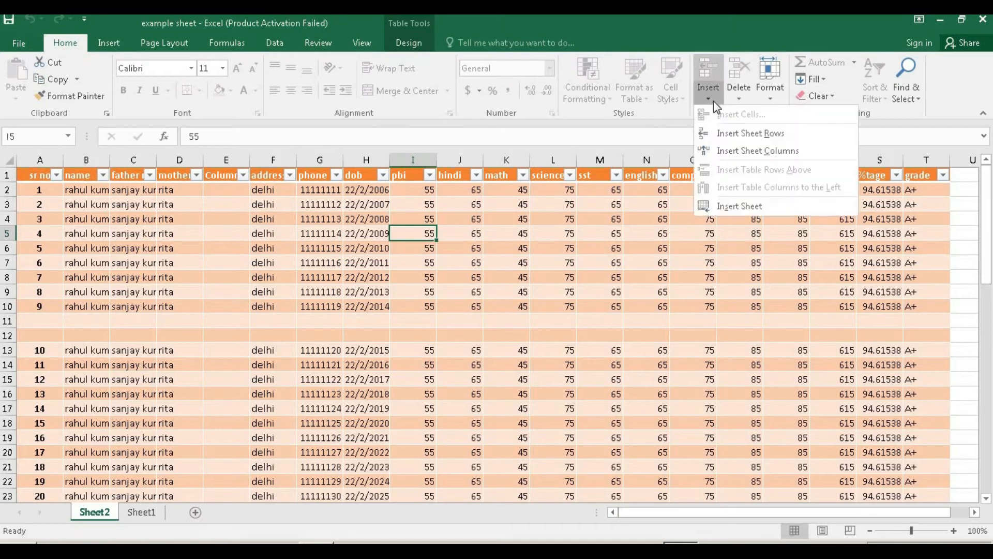
click(731, 133)
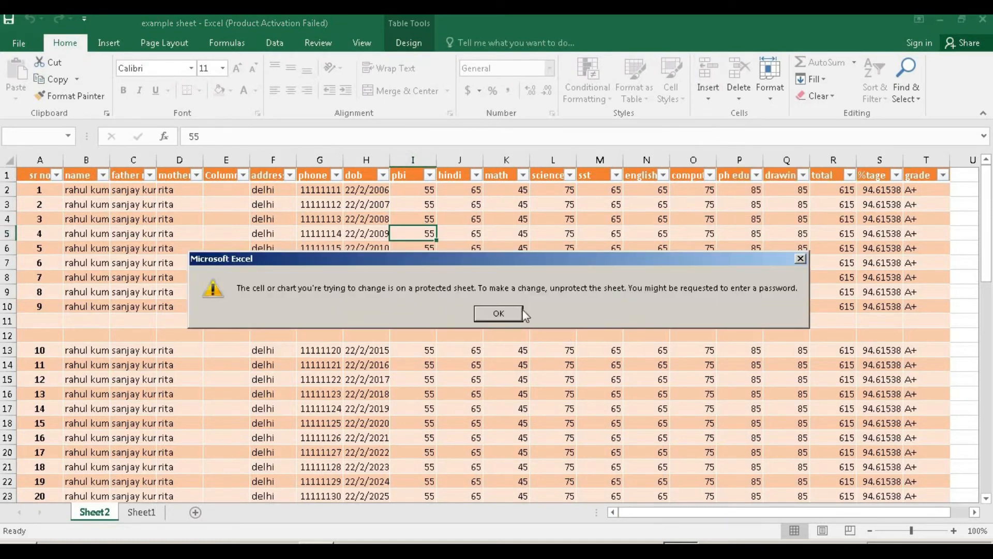
click(497, 313)
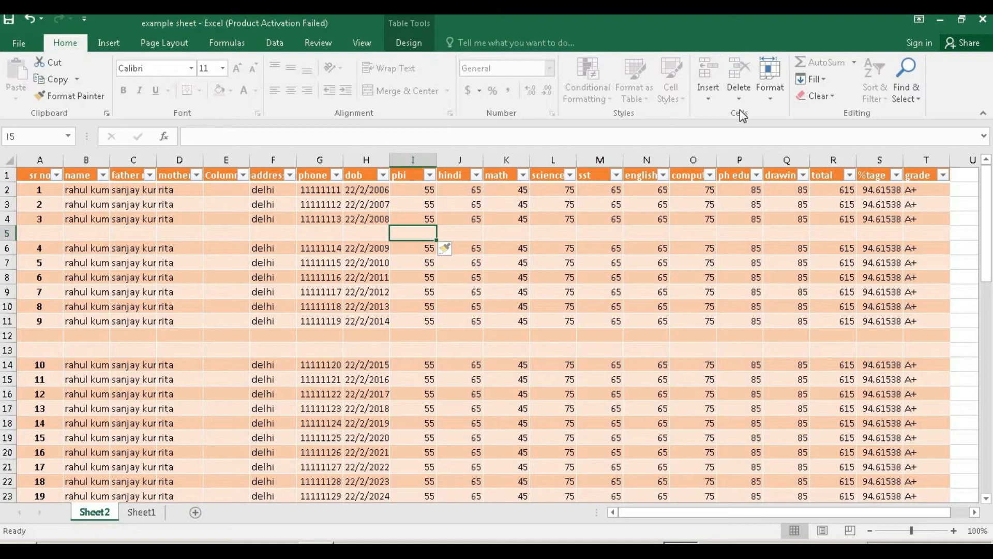
Insert a new column at column I and check which delete options remain.
click(716, 96)
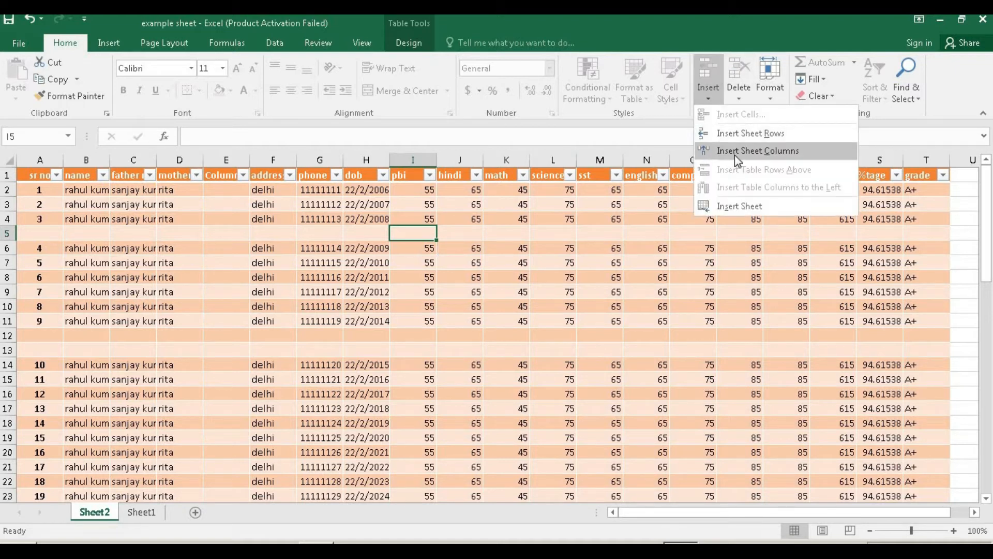
click(736, 150)
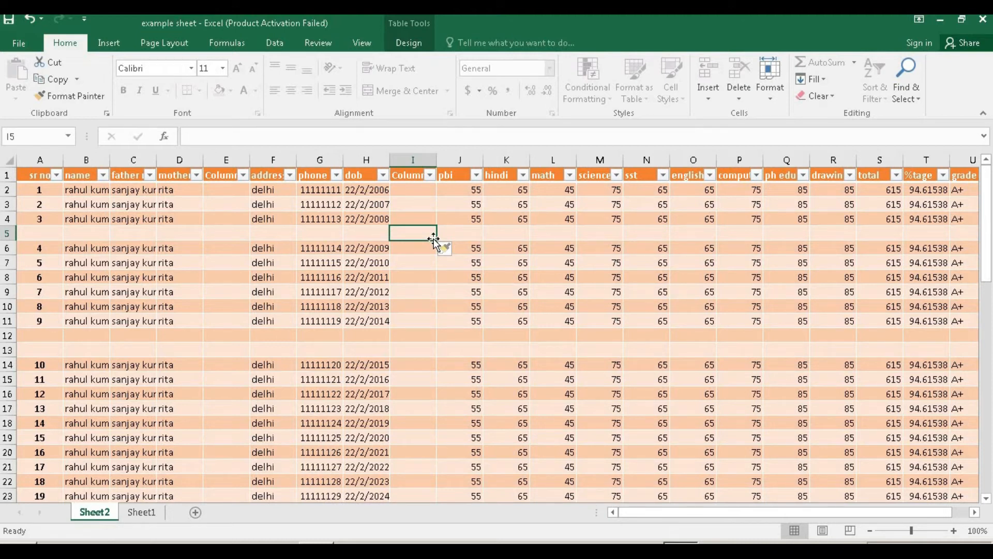
click(740, 99)
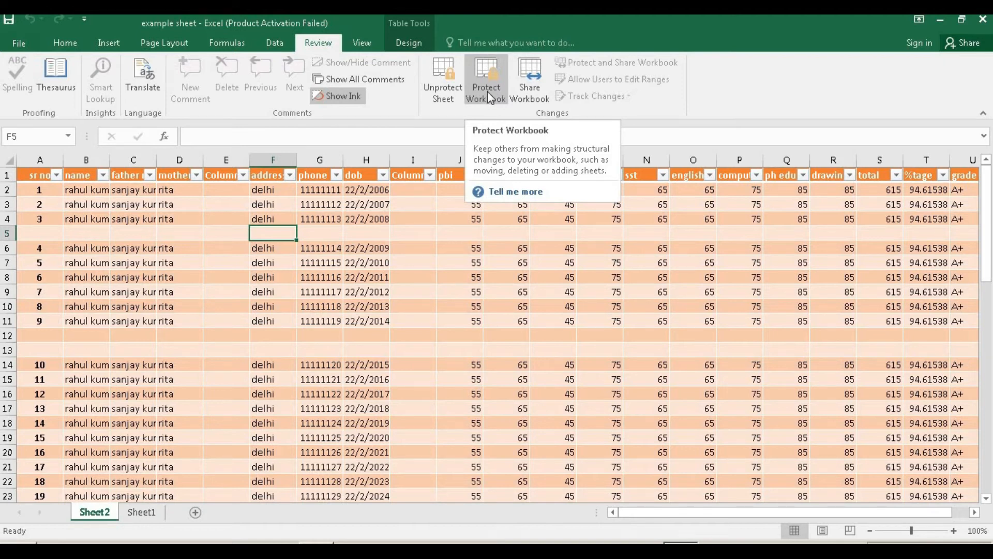
Protect the workbook structure with a password, entered and confirmed twice.
click(489, 97)
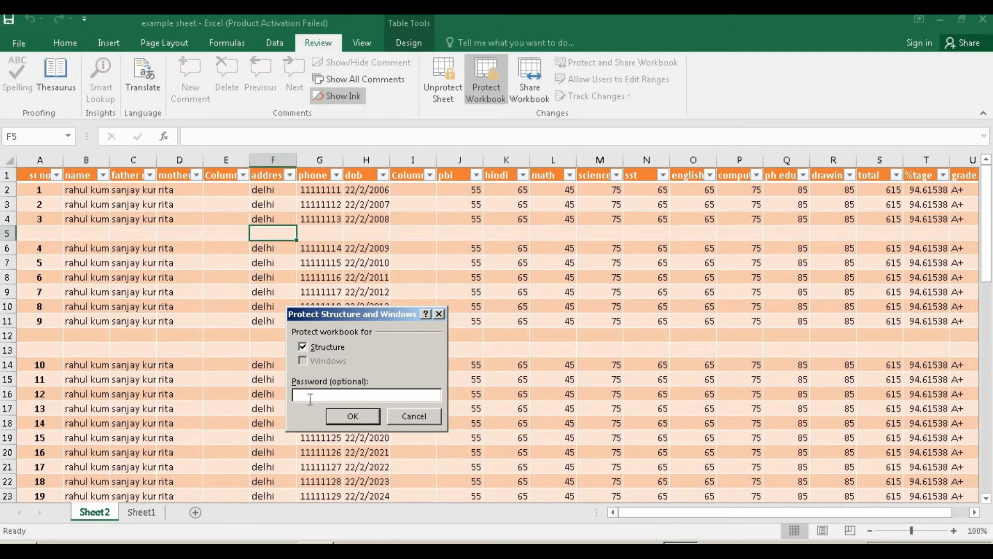
text(123456)
key(Return)
text(12345)
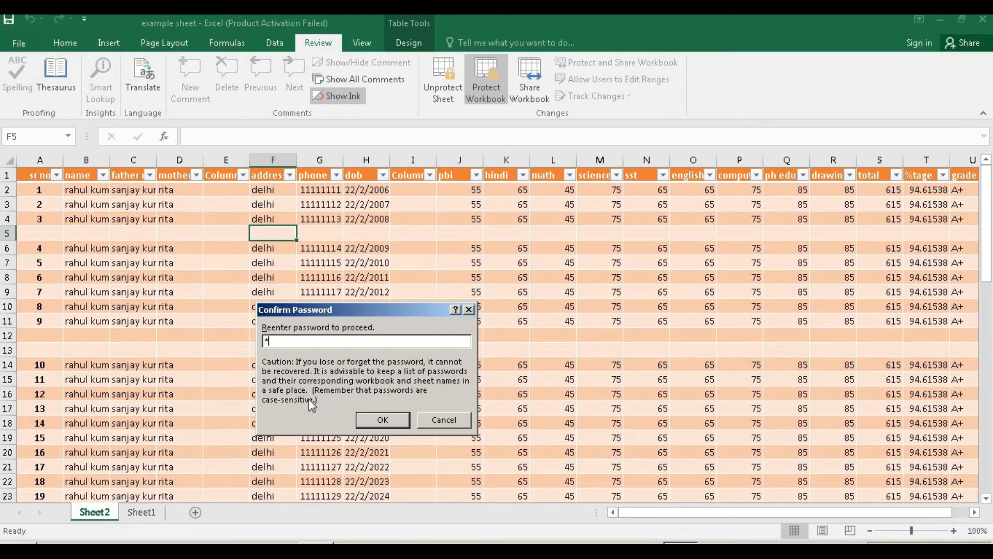
text(6)
key(Return)
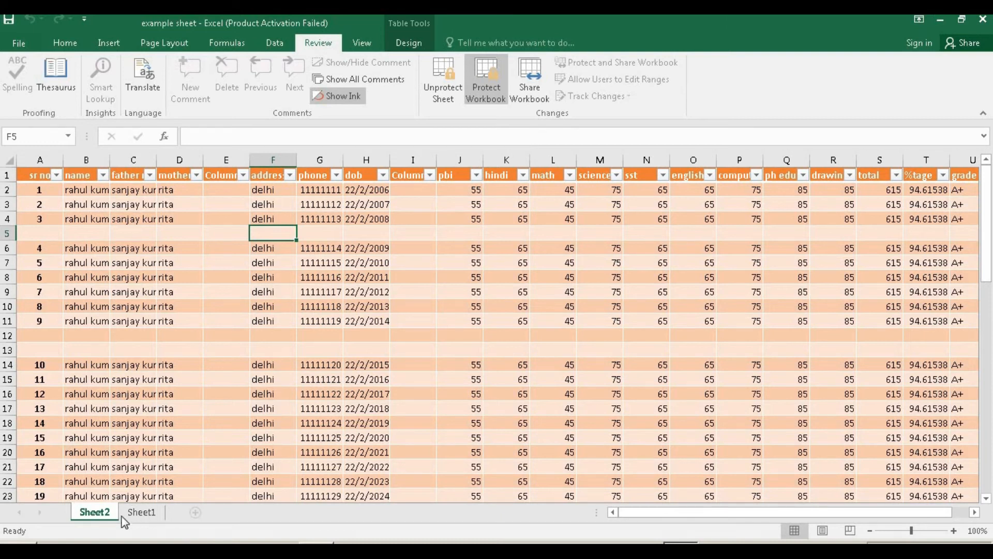
right_click(137, 512)
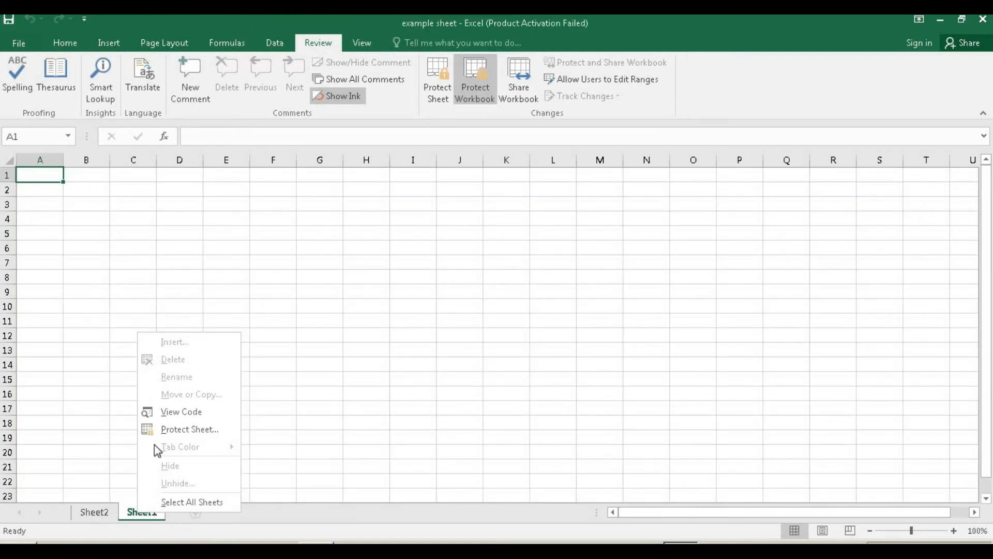
right_click(91, 515)
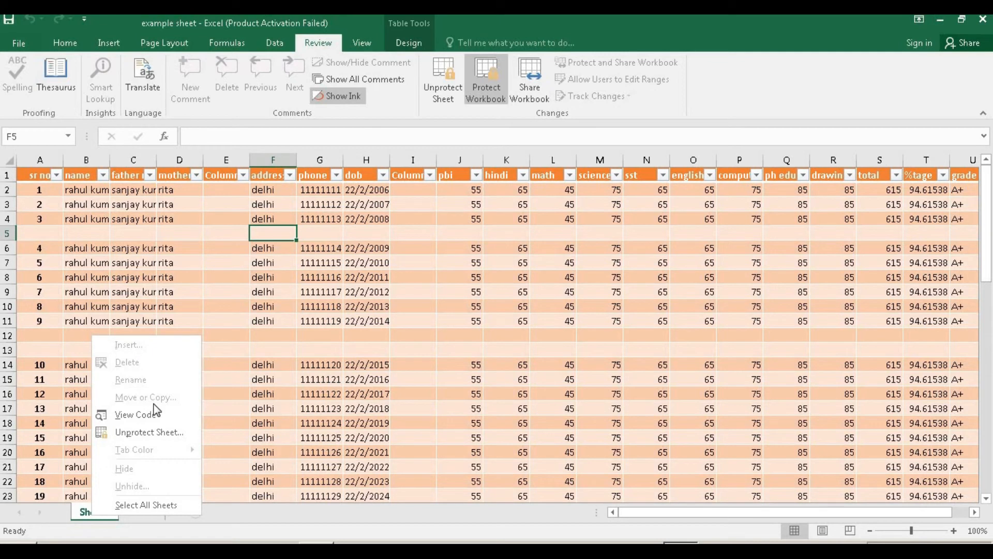
click(271, 277)
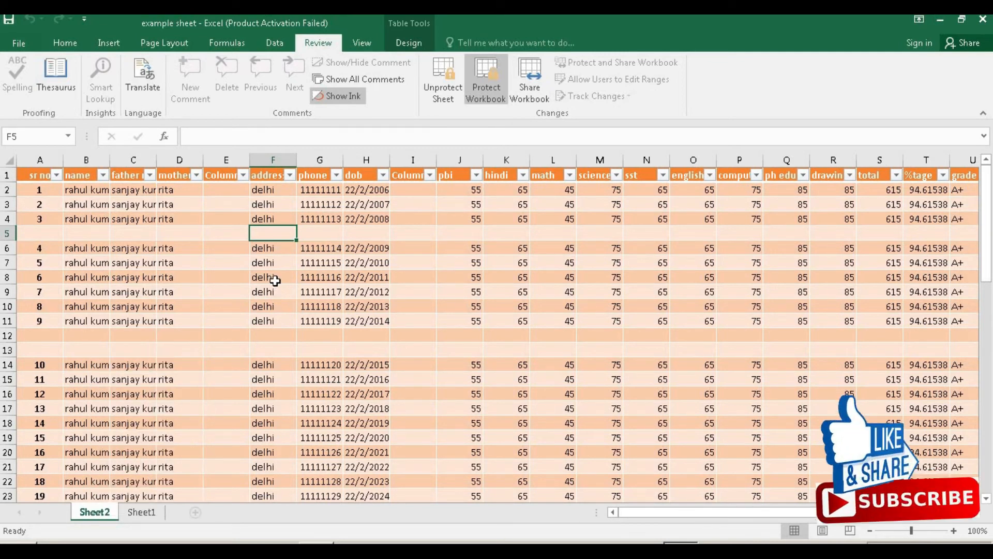
drag(98, 512, 126, 515)
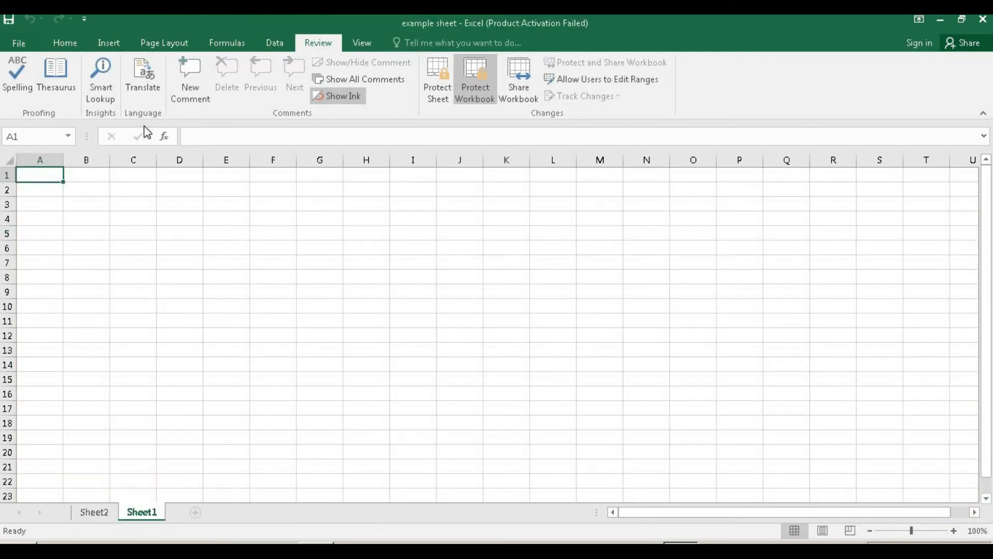
click(102, 512)
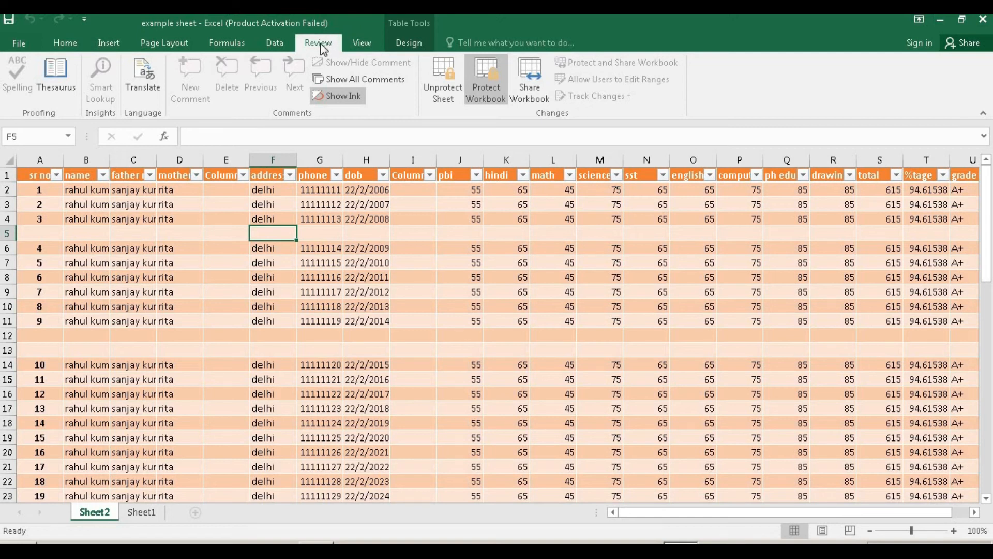
Unprotect the workbook structure with its password and check the Sheet2 tab's sheet actions.
click(357, 79)
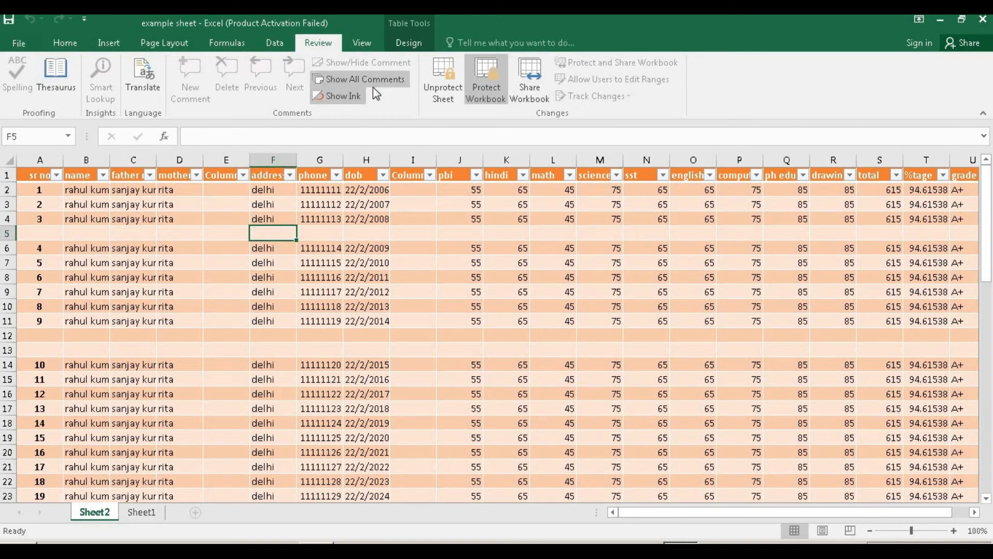
click(486, 91)
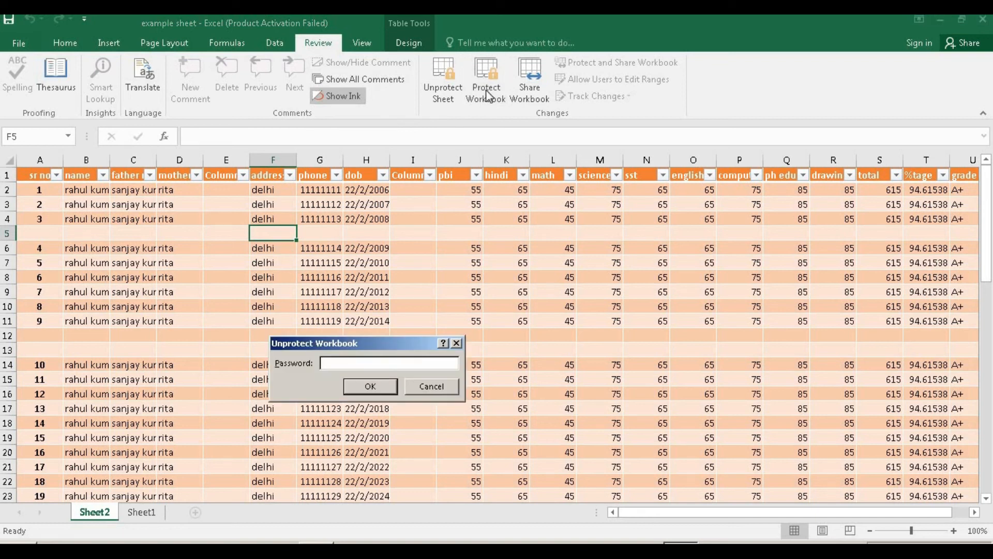
text(12345)
key(Return)
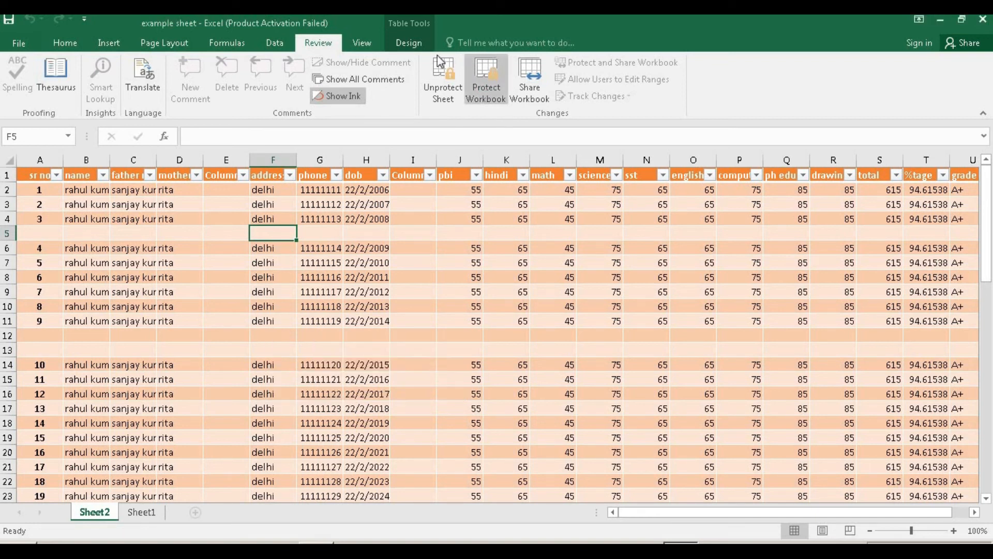
right_click(94, 512)
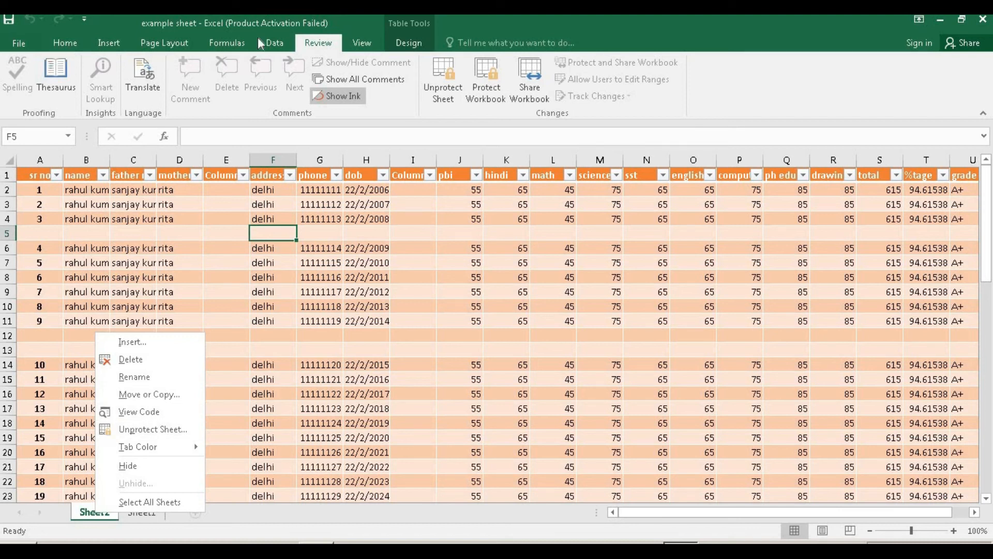
click(65, 45)
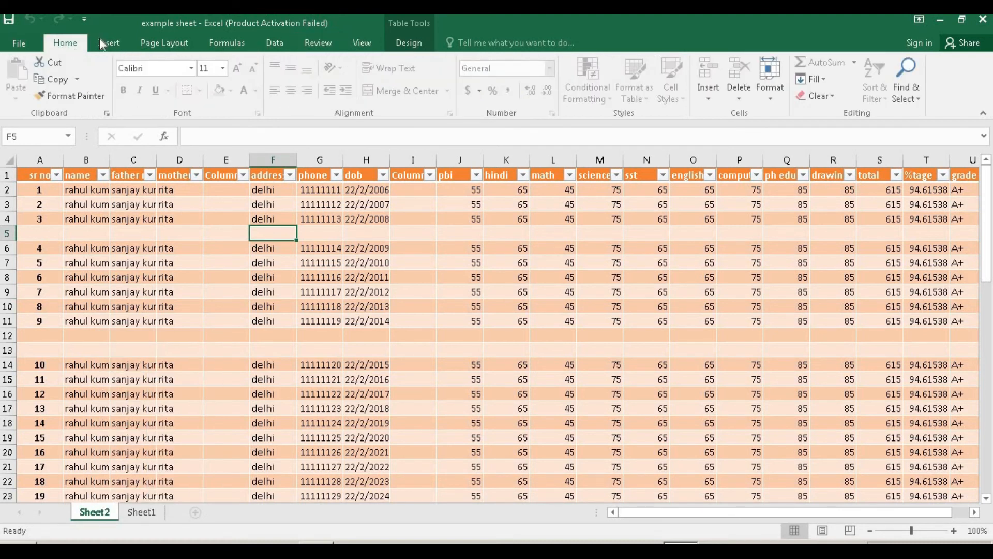
click(776, 97)
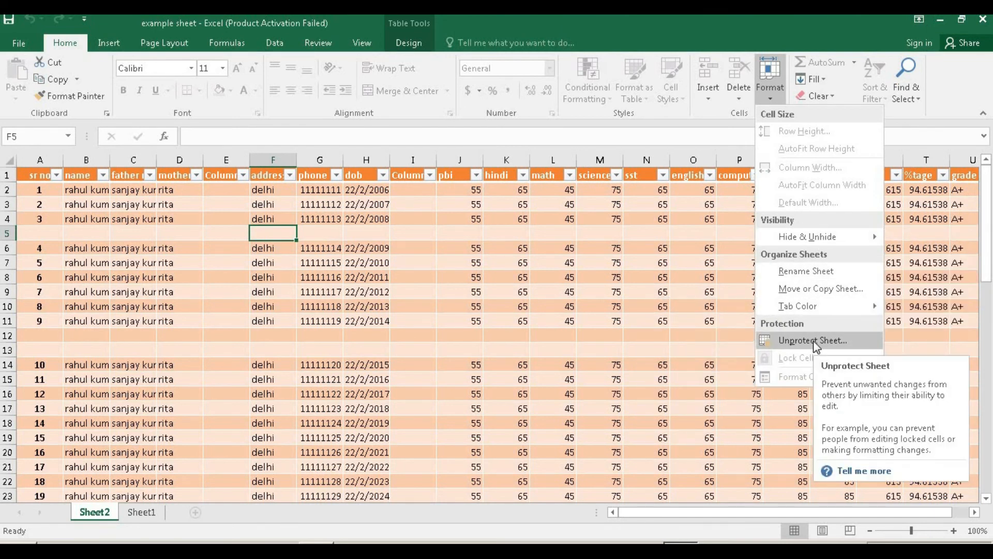
click(22, 46)
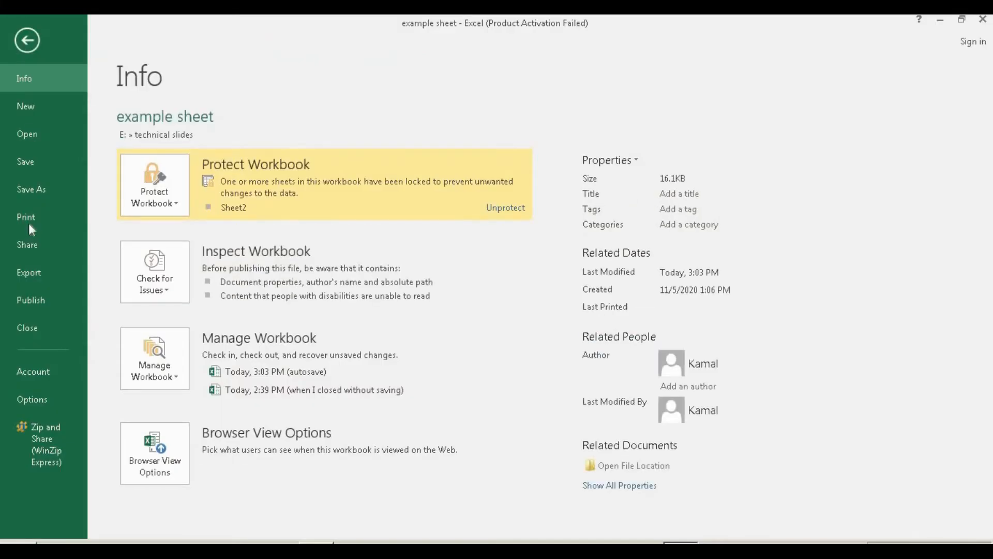
click(174, 203)
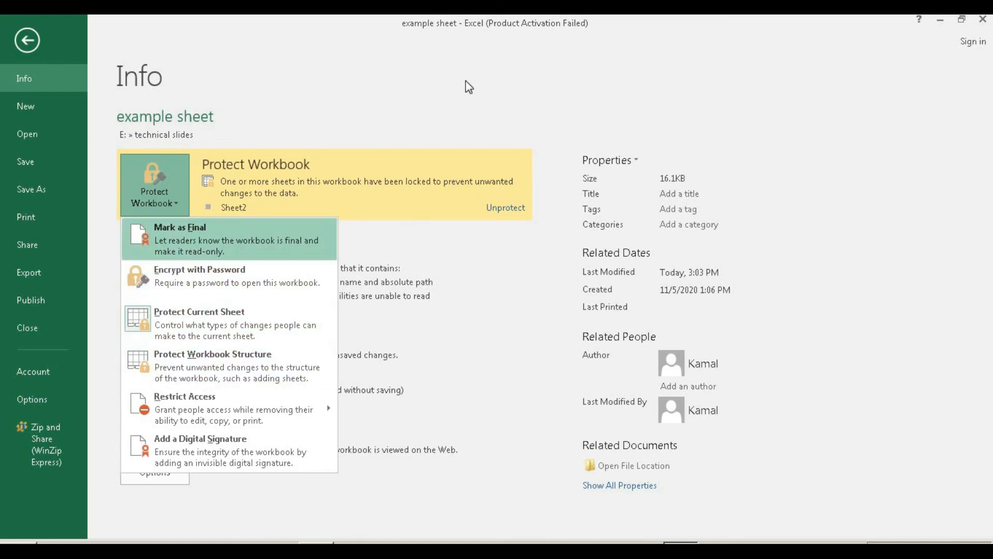
click(28, 40)
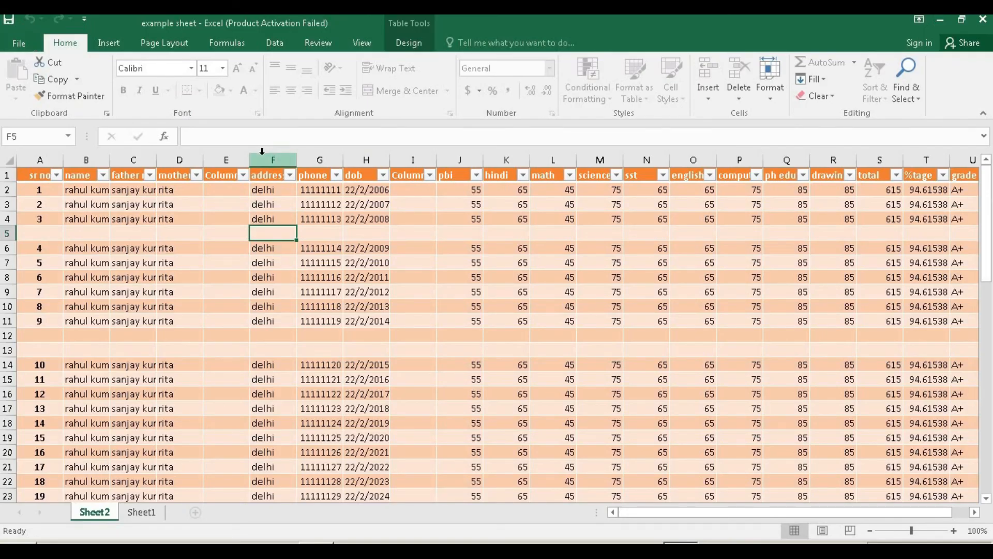